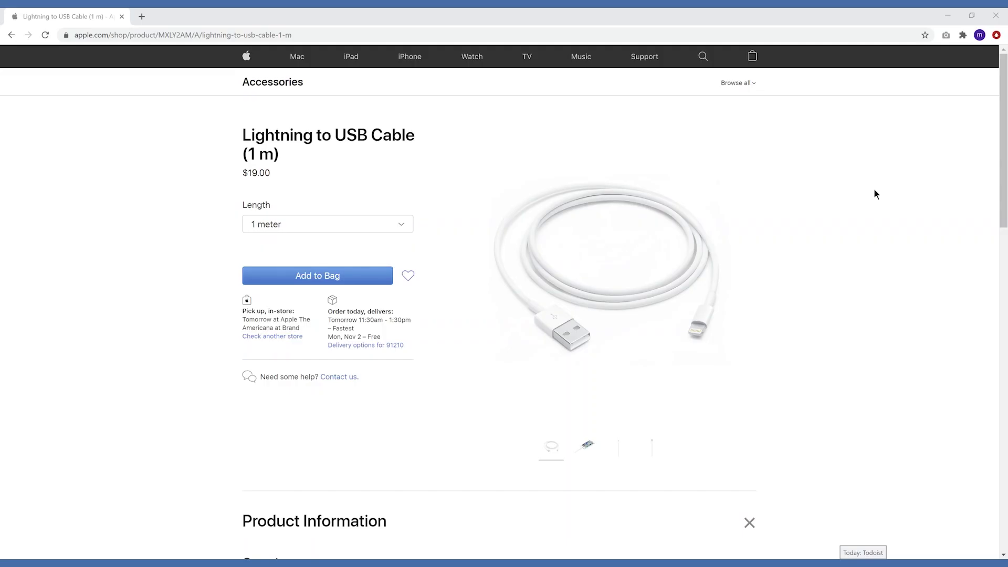
Check the length options for the Lightning to USB Cable on the Apple product page
left_click(396, 225)
left_click(381, 216)
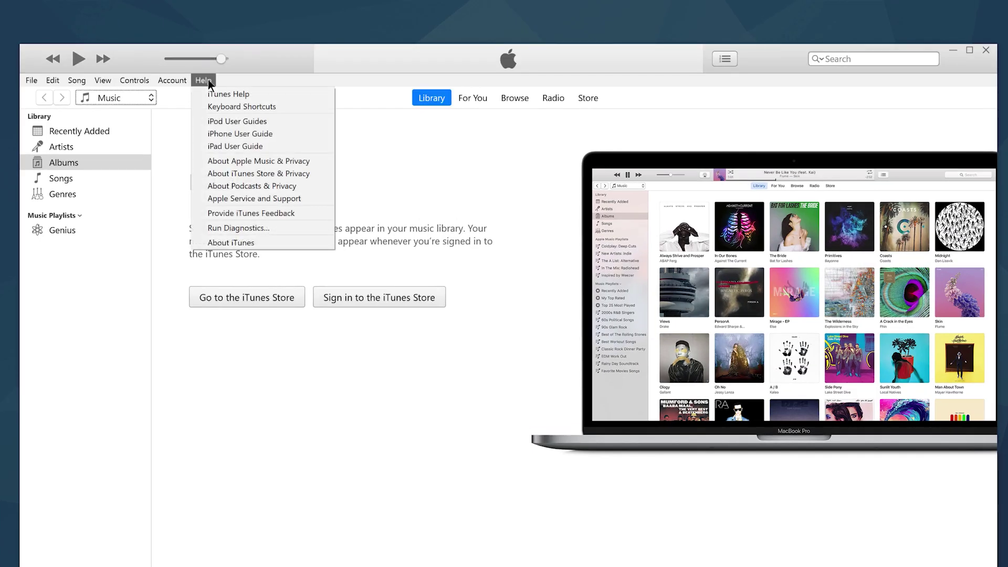
View the installed iTunes version information and close it
left_click(228, 242)
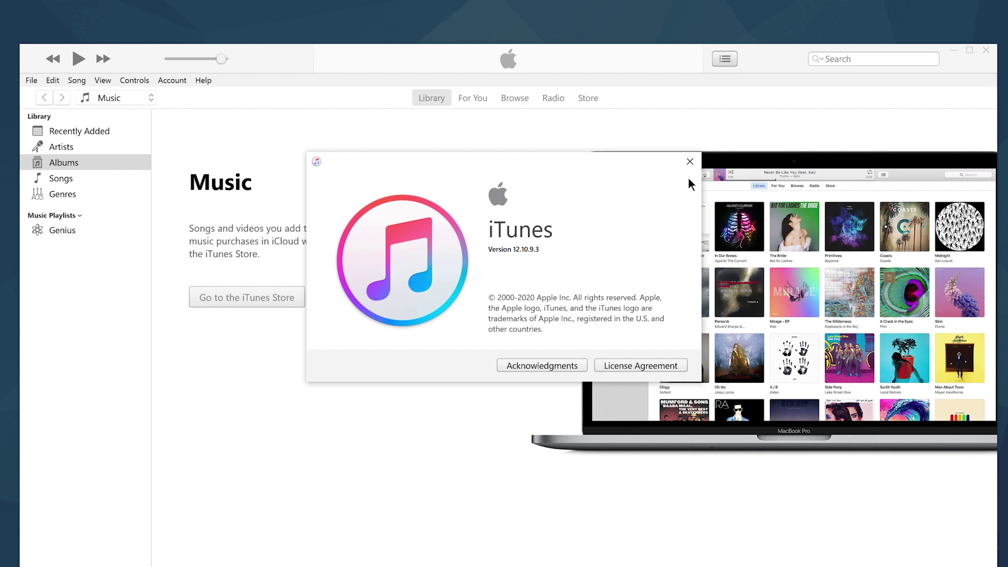
left_click(690, 161)
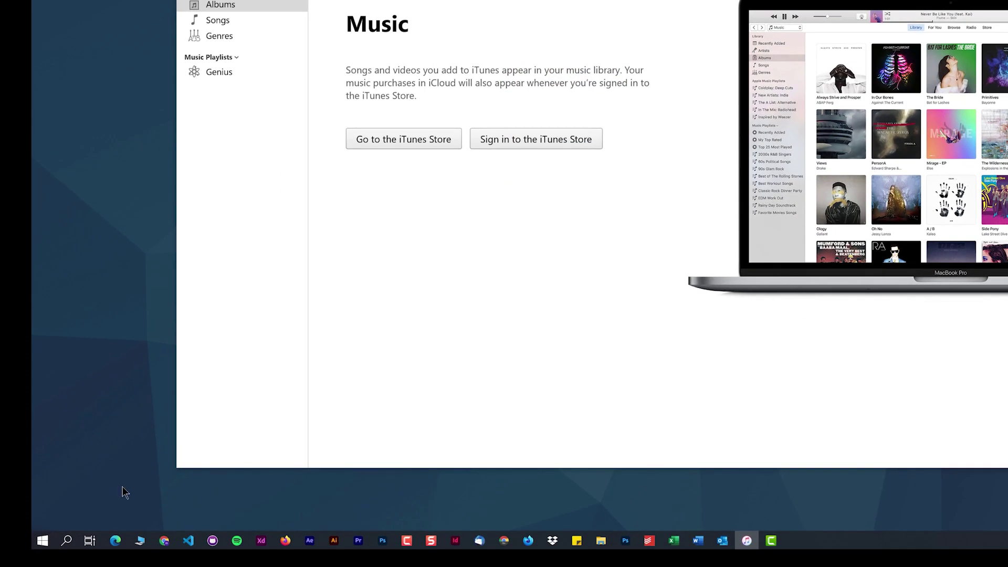
Search Windows for itunes and check for new versions in Apple Software Update
left_click(38, 546)
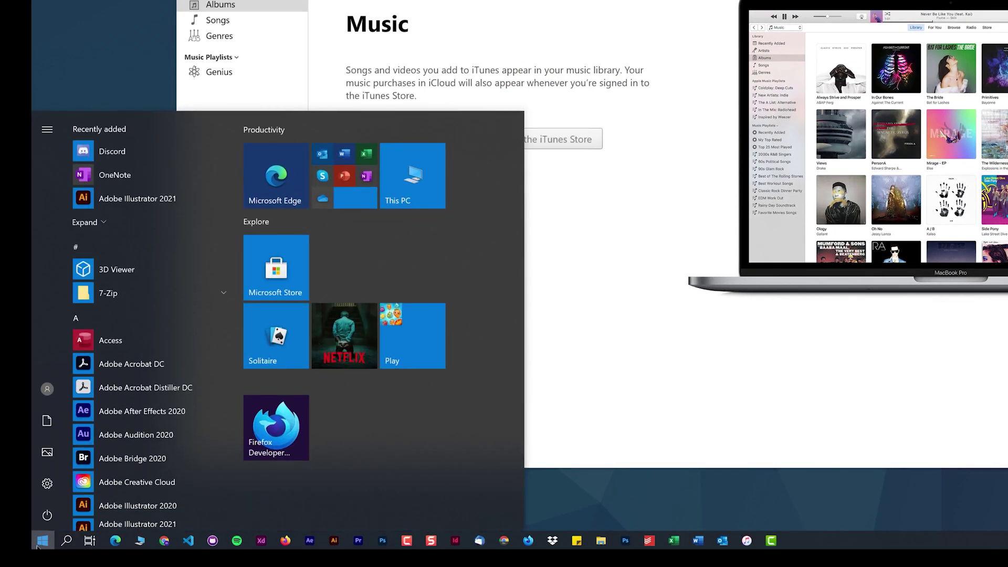
type("itunes")
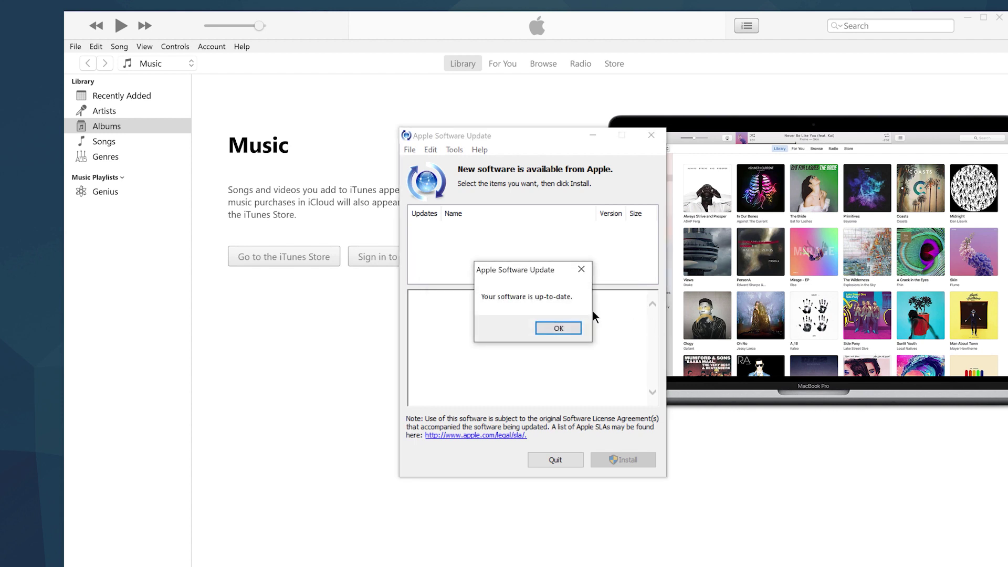
left_click_drag(525, 273, 542, 275)
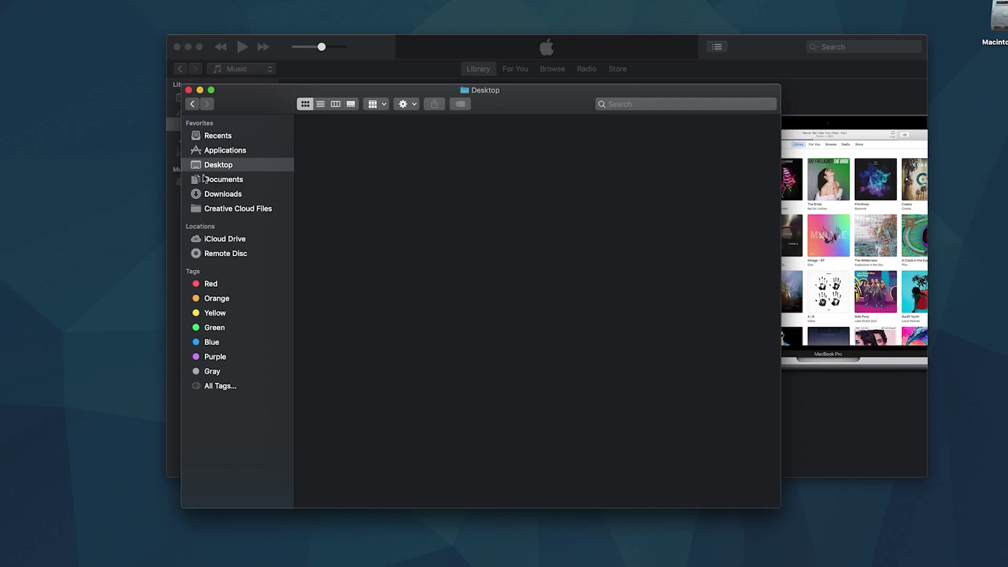
left_click_drag(240, 108, 204, 184)
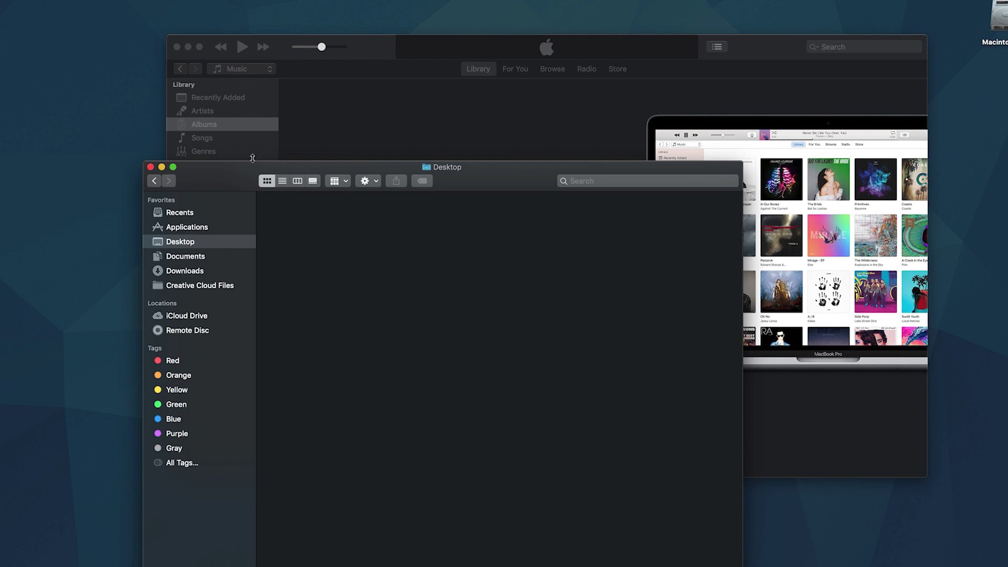
left_click_drag(247, 176, 251, 124)
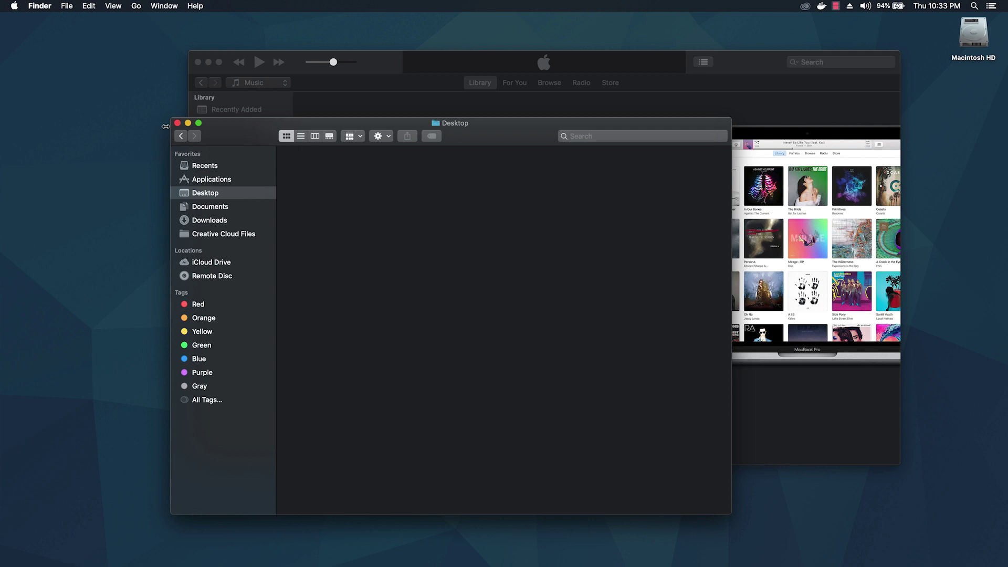
left_click(178, 123)
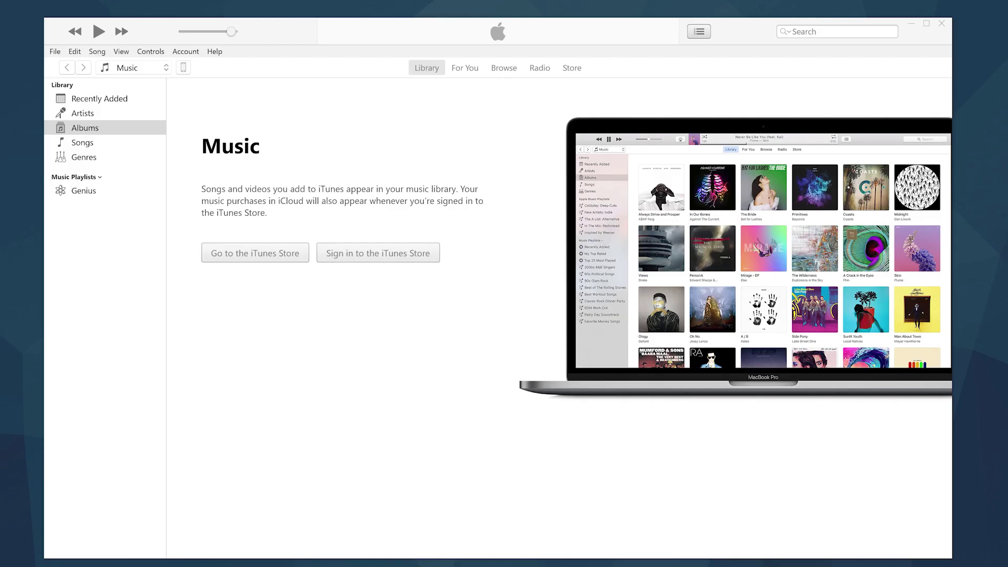
left_click(751, 40)
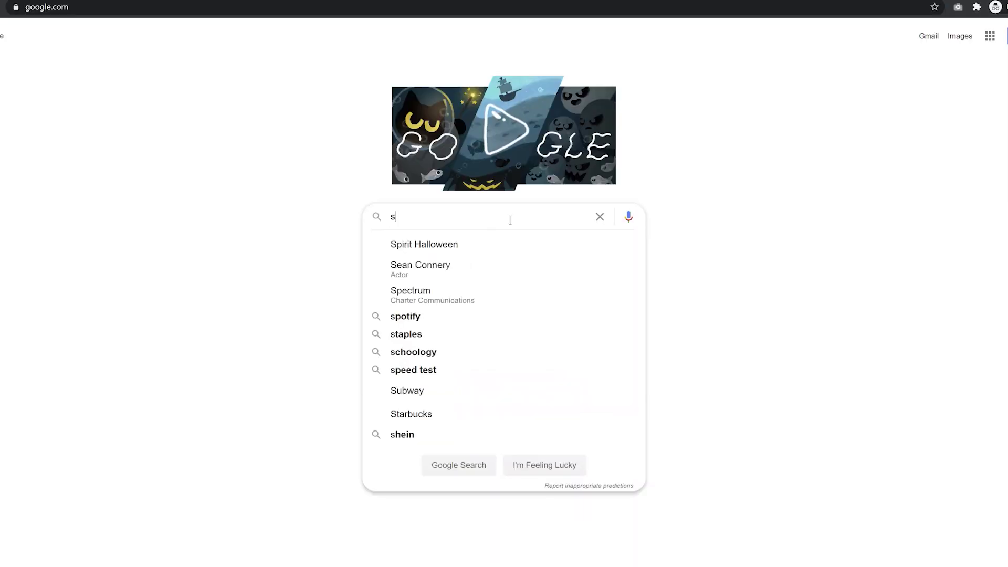
Search Google for "search everything"
type("ear")
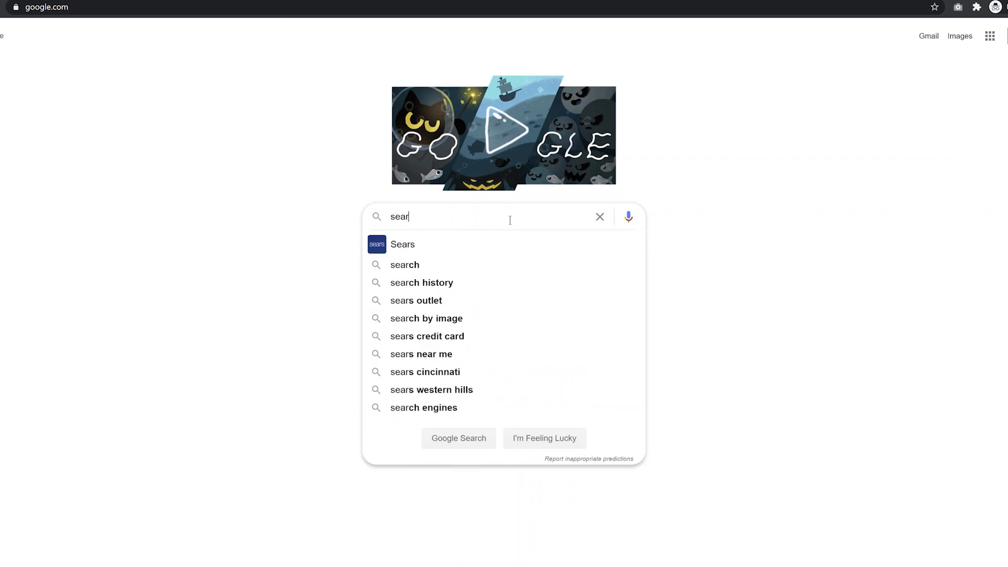
type("ch everythi")
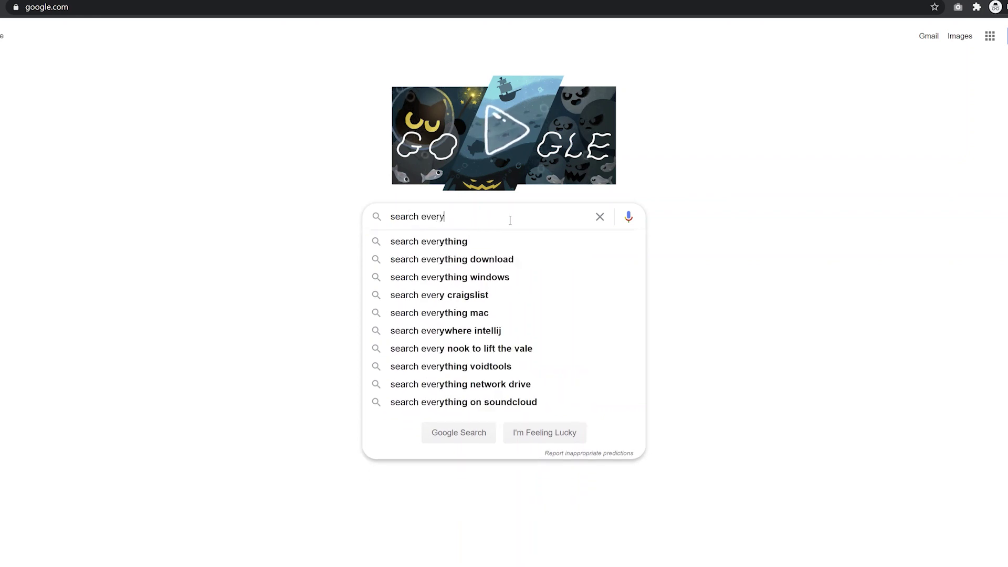
type("ng")
key("Return")
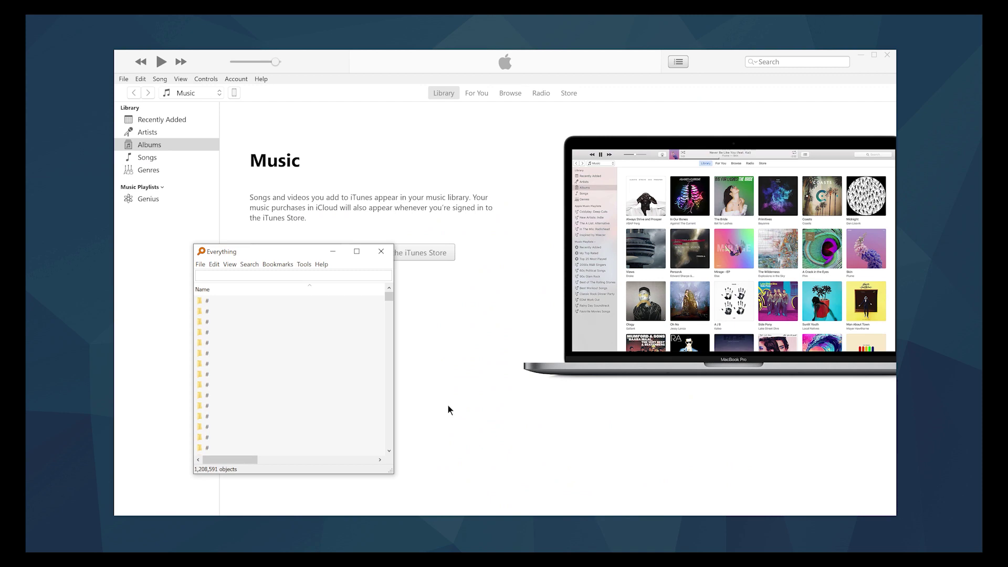
Search for ipsw in Everything and open the folder containing iPhone_4.0_64bit_13.4.1_17E262_Restore.ipsw
left_click_drag(263, 258, 516, 219)
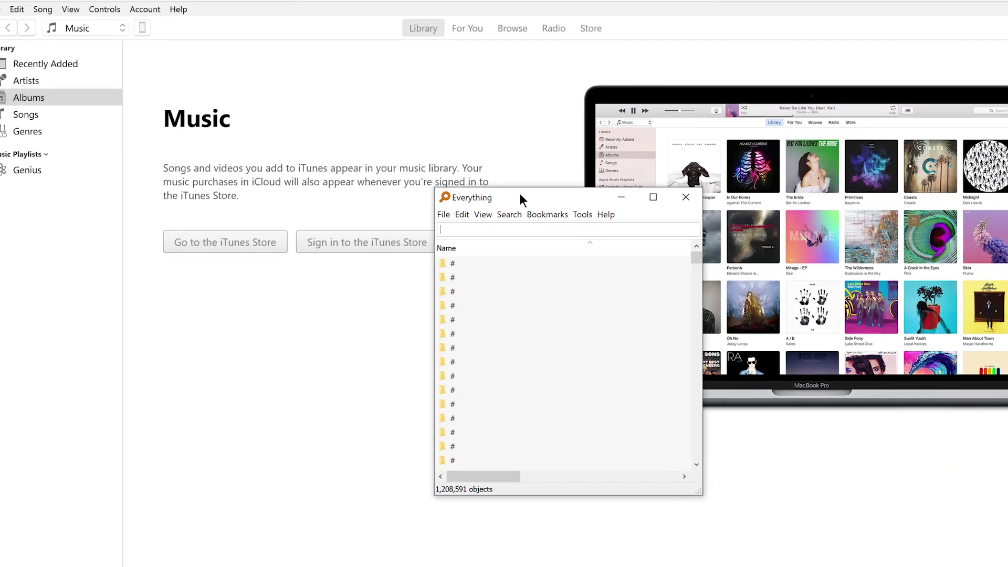
type("ipsw")
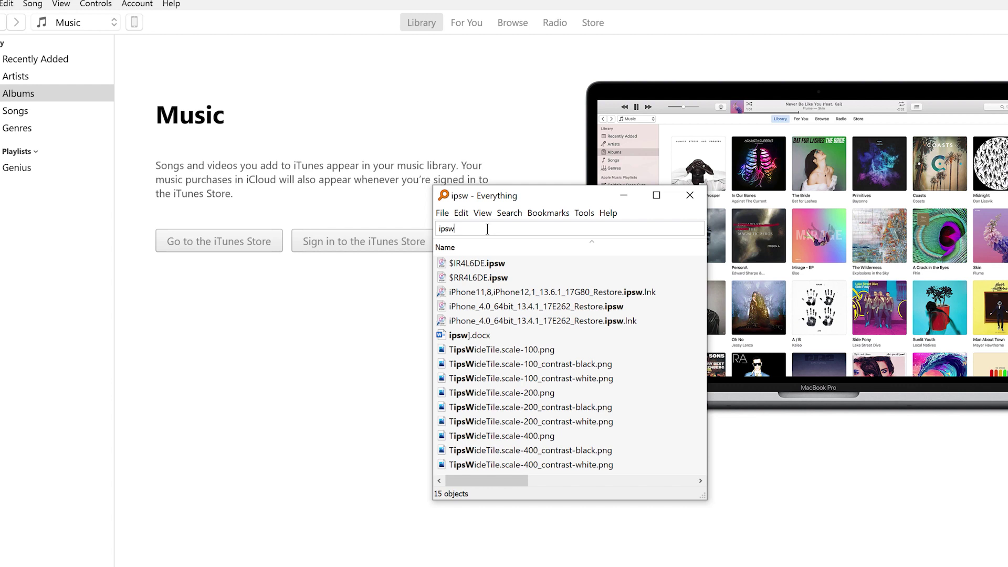
right_click(531, 307)
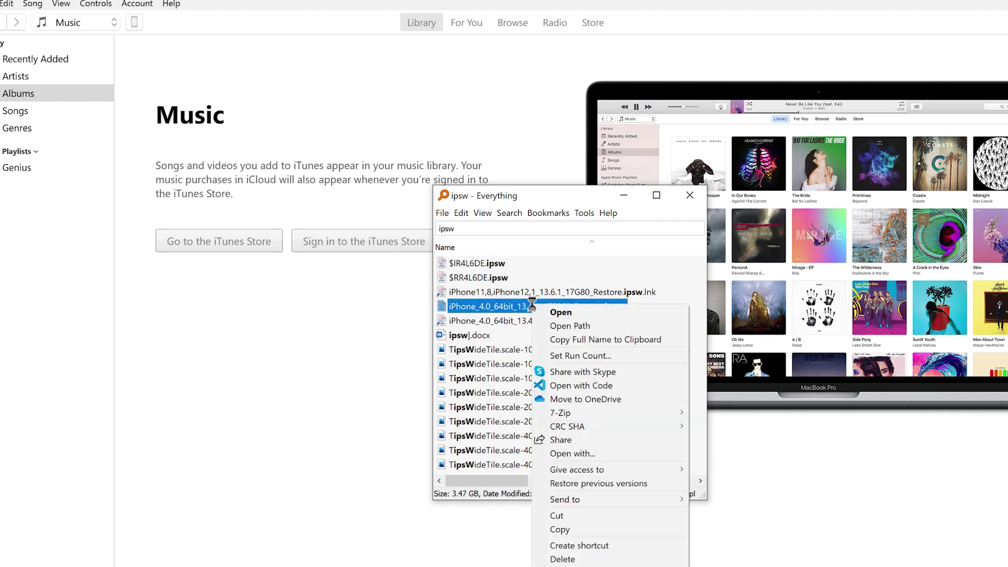
left_click(570, 326)
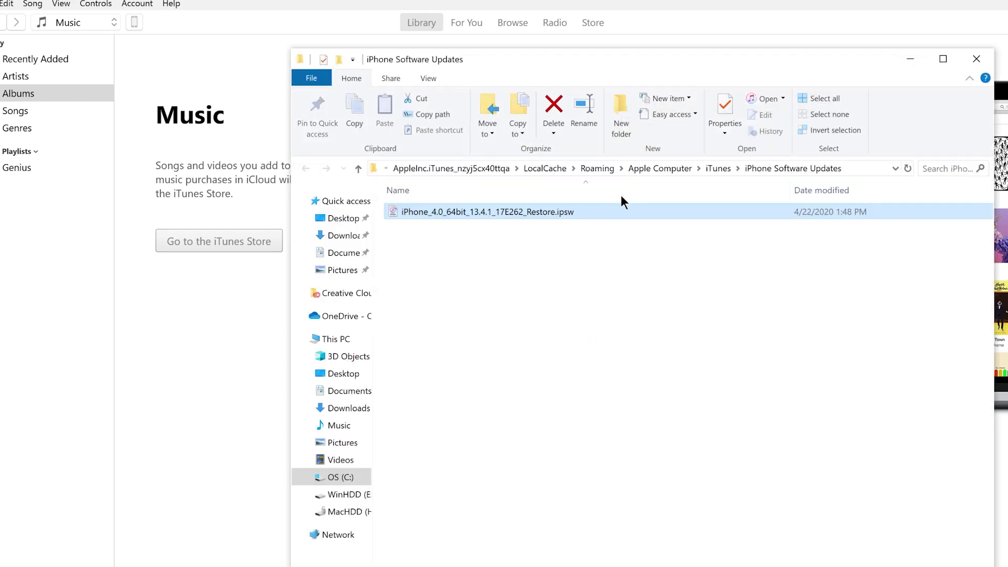
left_click_drag(687, 56, 612, 2)
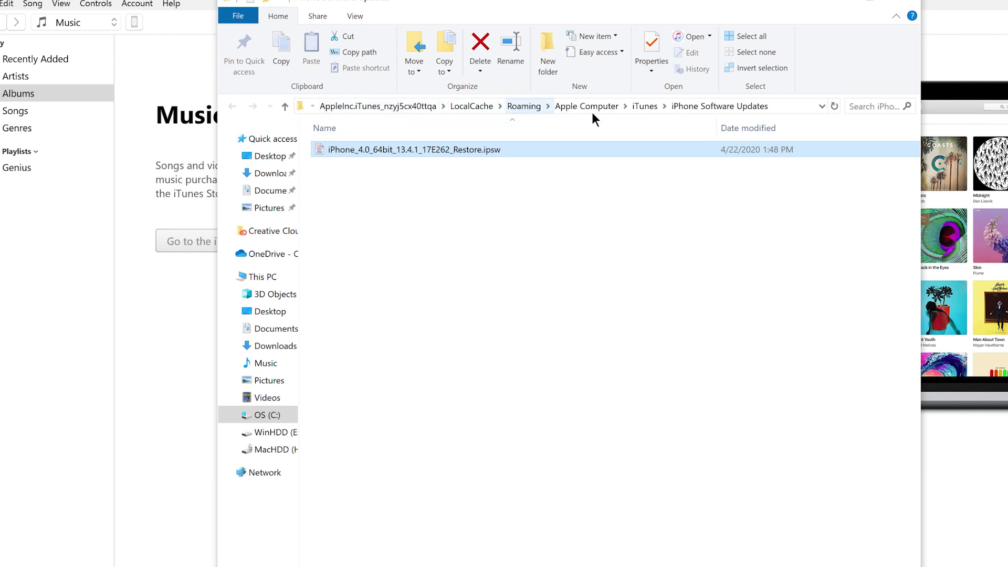
Delete iPhone_4.0_64bit_13.4.1_17E262_Restore.ipsw from the iPhone Software Updates folder inside the iTunes folder
left_click(646, 106)
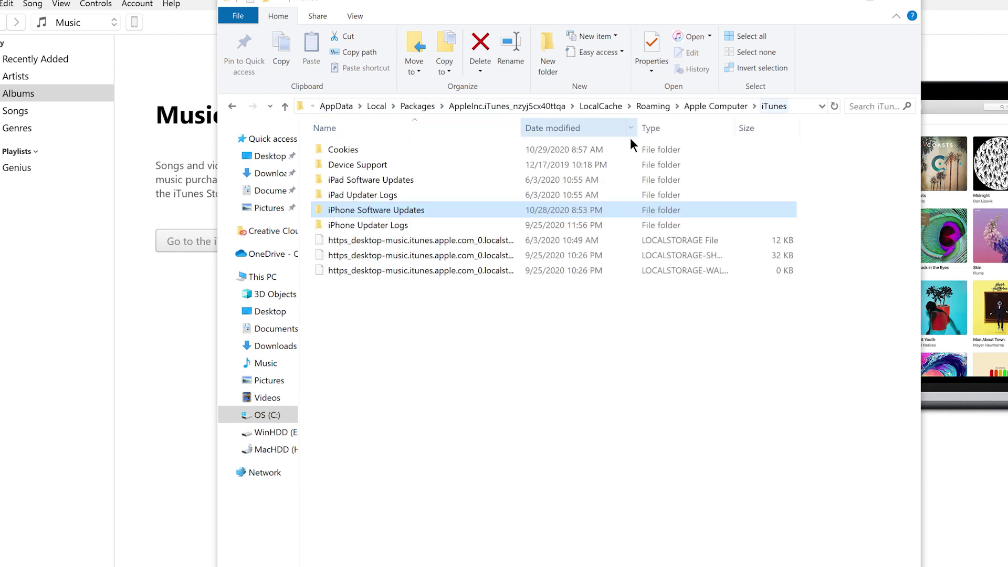
double_click(417, 210)
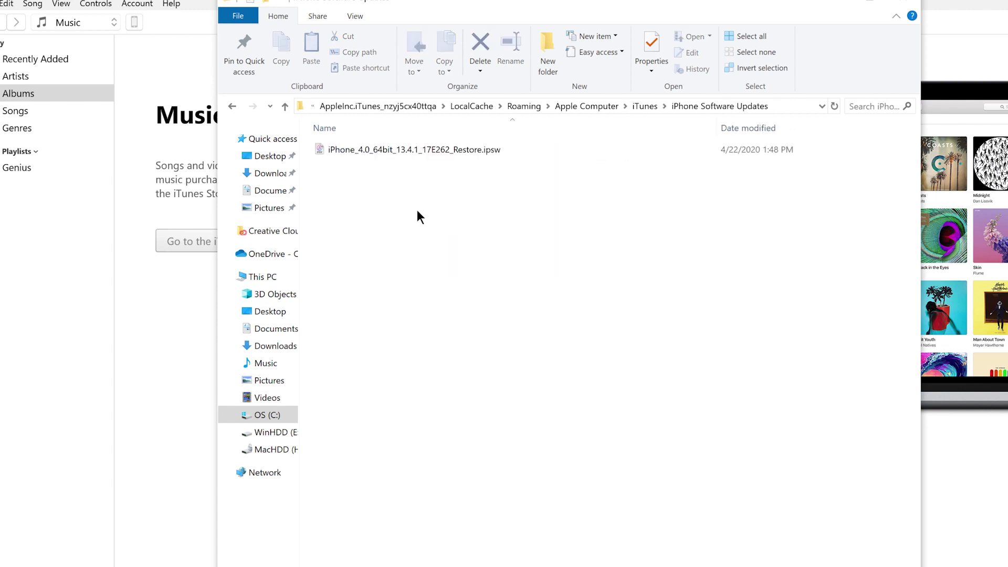
left_click(427, 150)
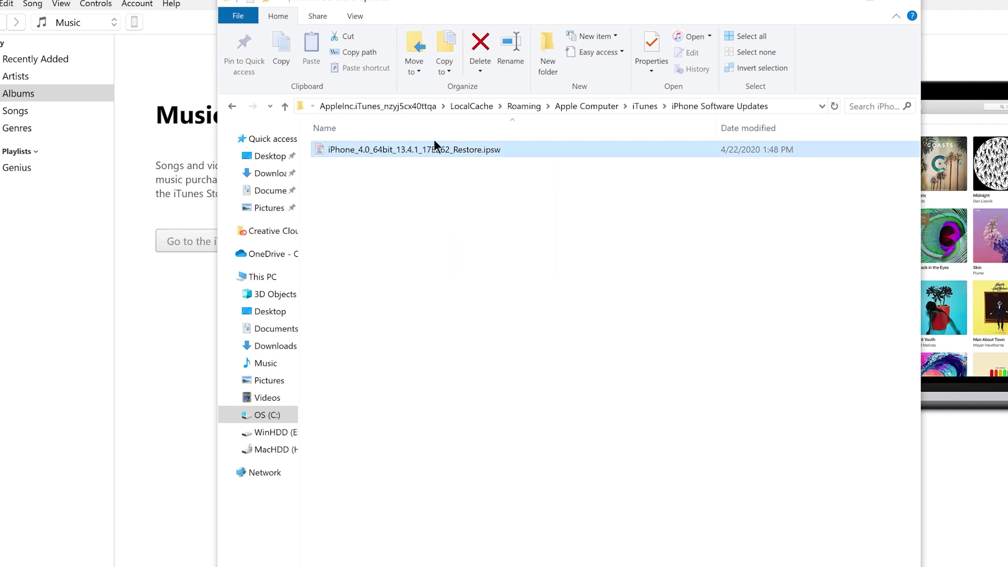
right_click(418, 150)
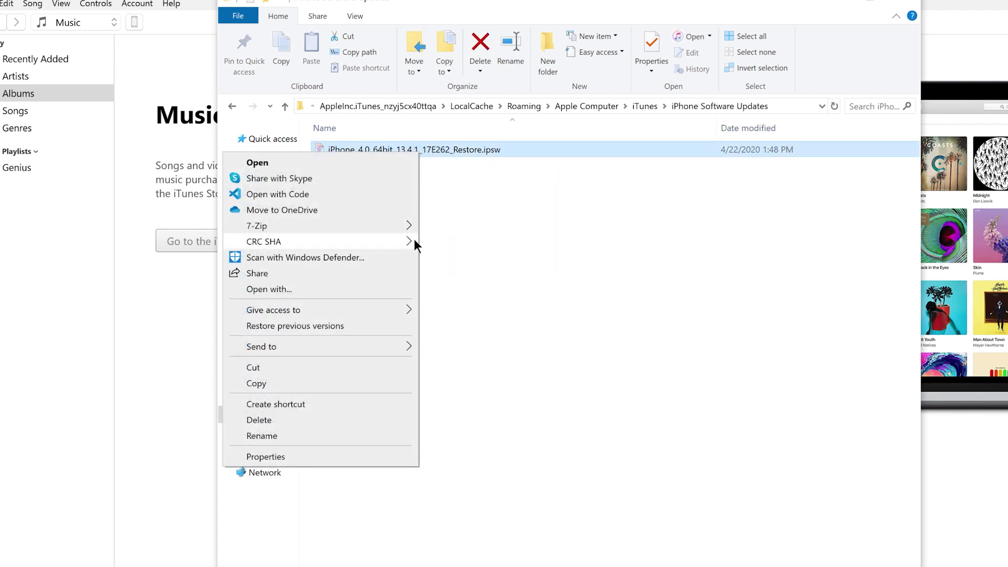
left_click(348, 418)
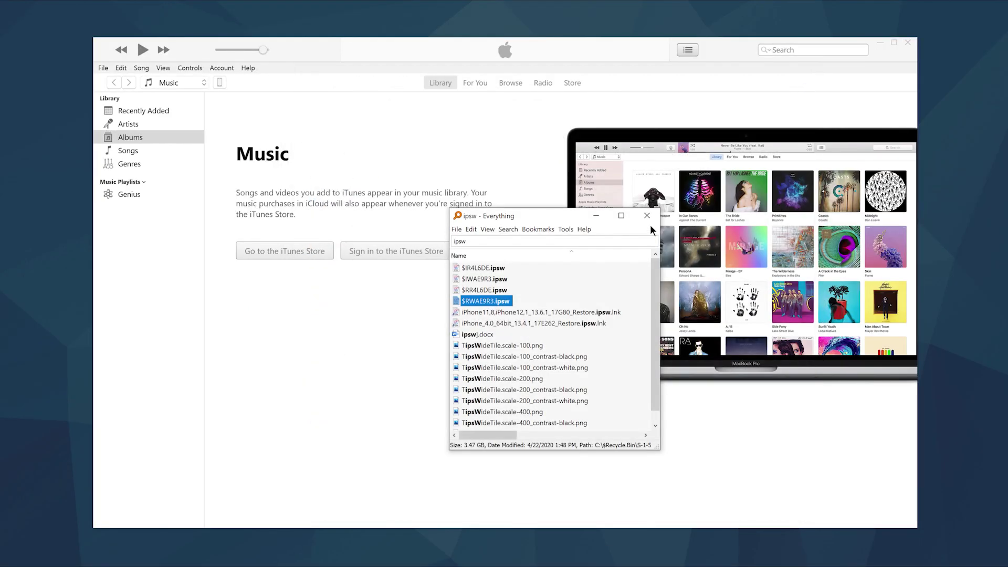
Close the Everything search window and open the connected device in iTunes
left_click(647, 216)
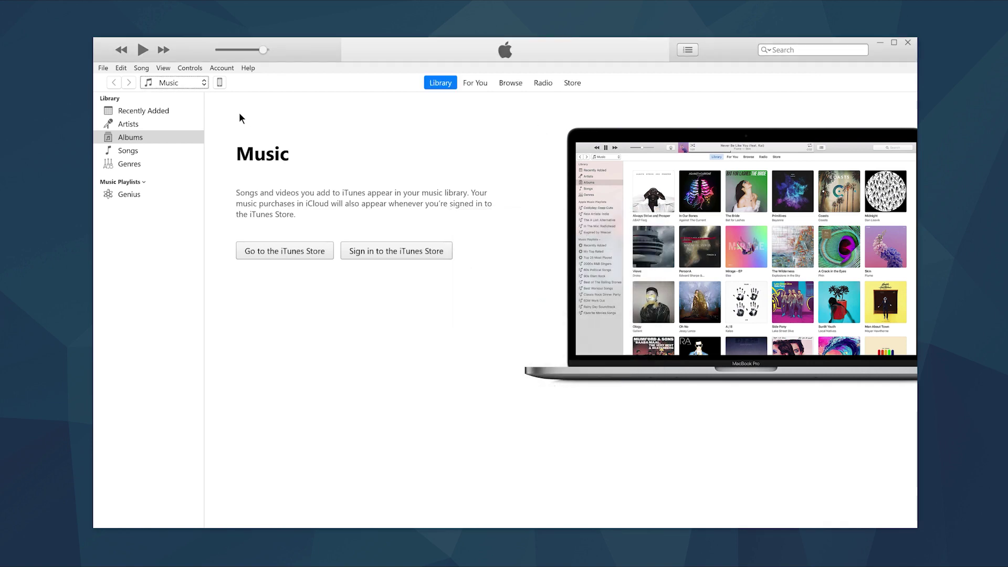
left_click(220, 83)
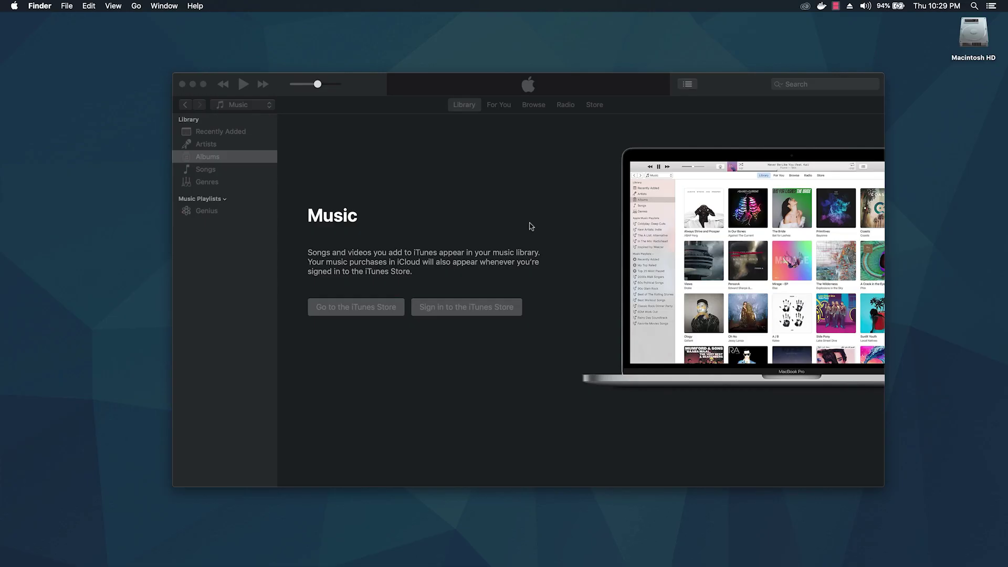
Switch to Finder on the Mac, open a Finder window and go to the hidden user Library folder
left_click_drag(369, 90, 374, 79)
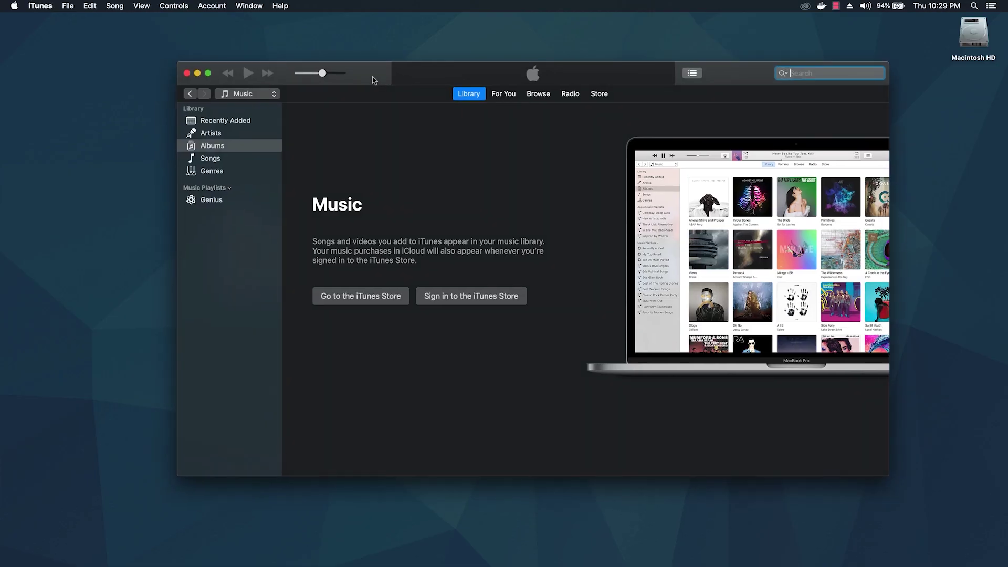
left_click(46, 357)
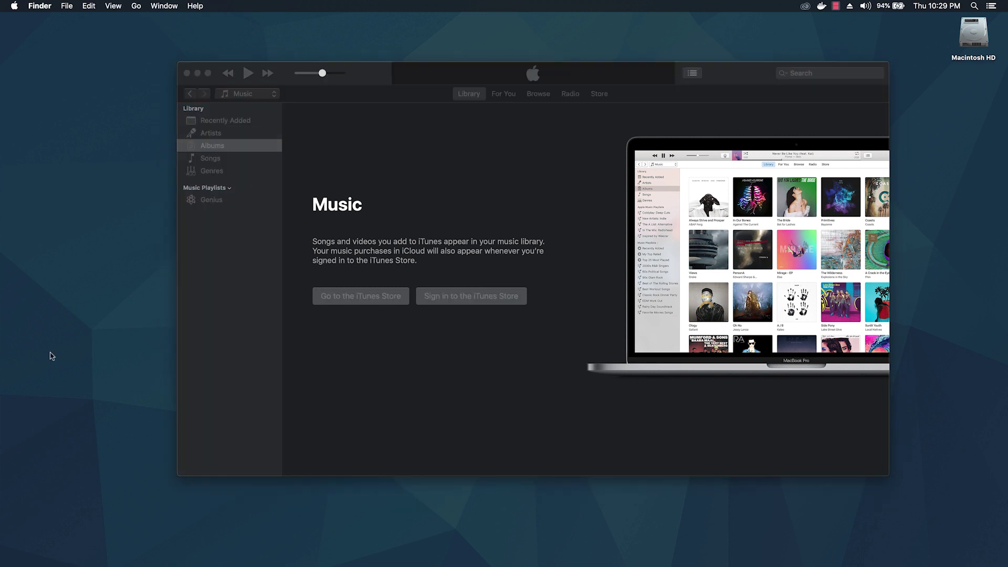
left_click(28, 549)
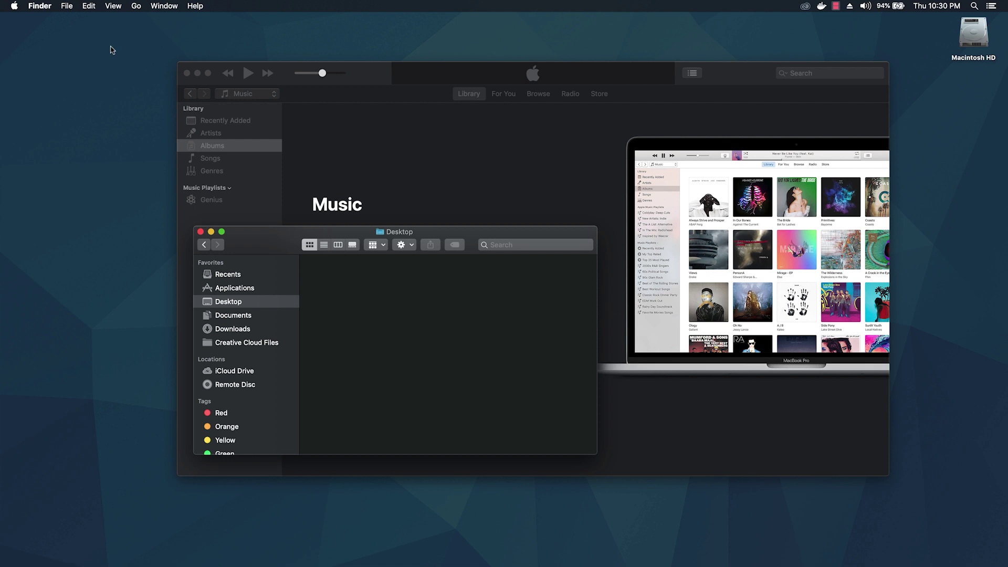
left_click(114, 6)
mouse_move(138, 6)
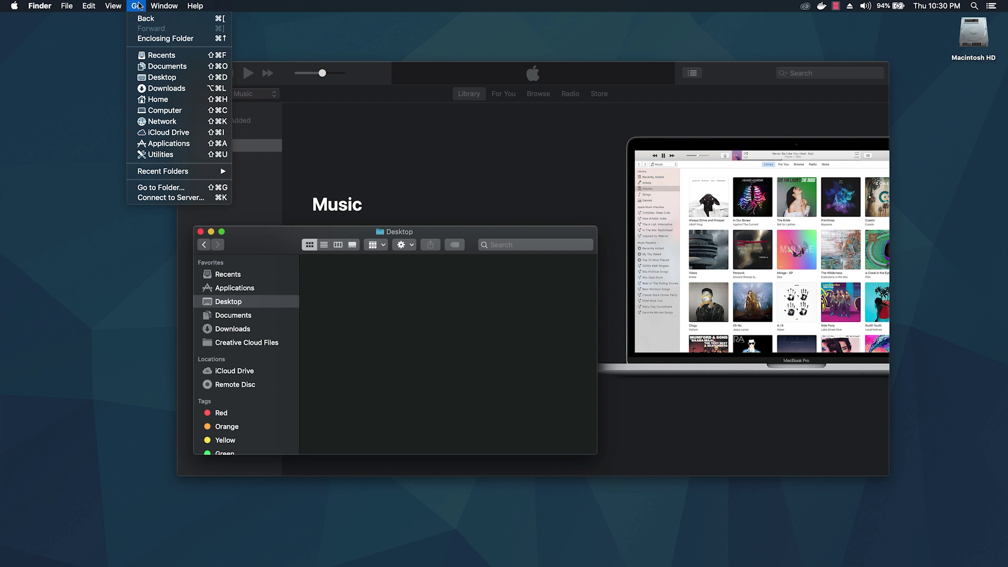
key("alt")
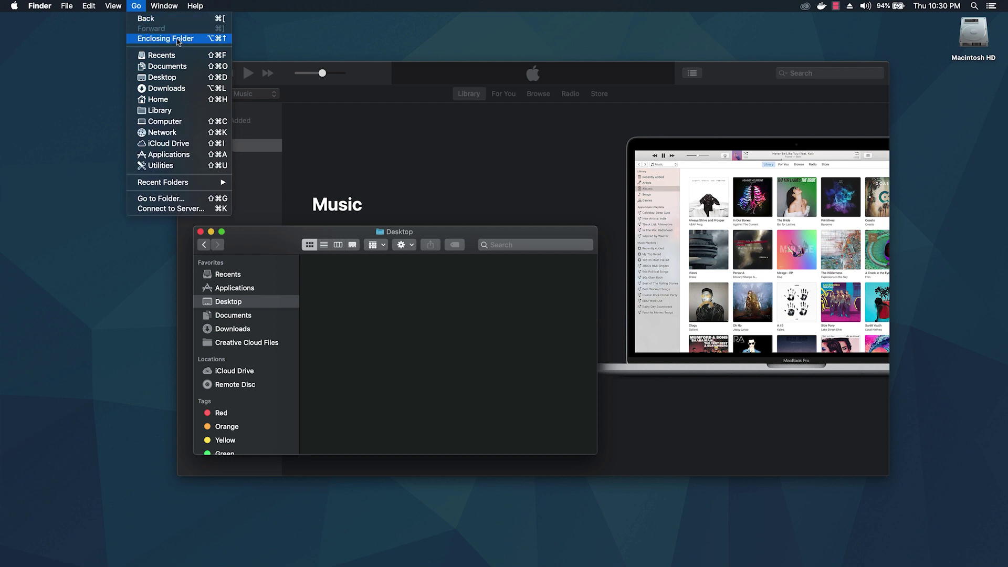
key("alt")
key("alt")
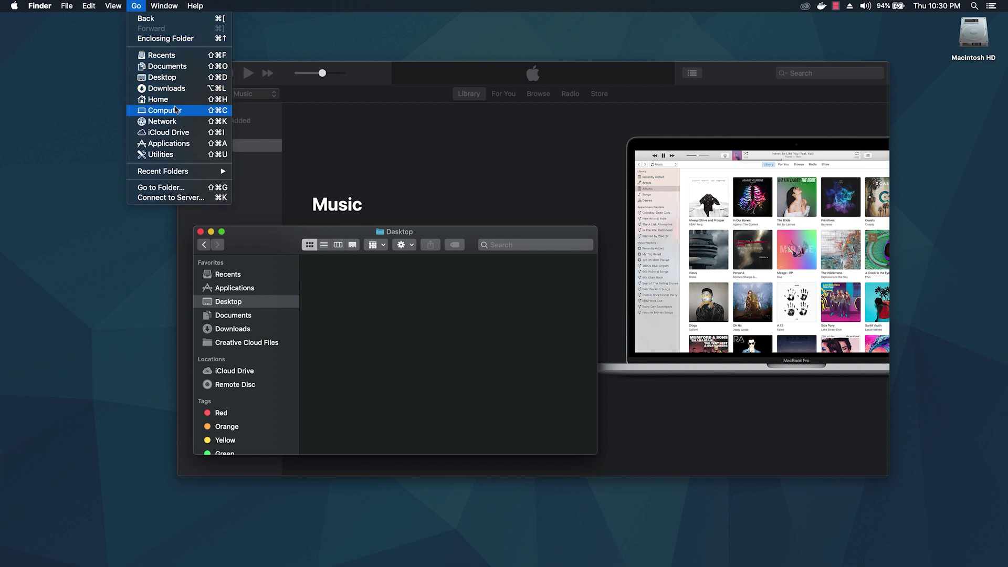
key("alt")
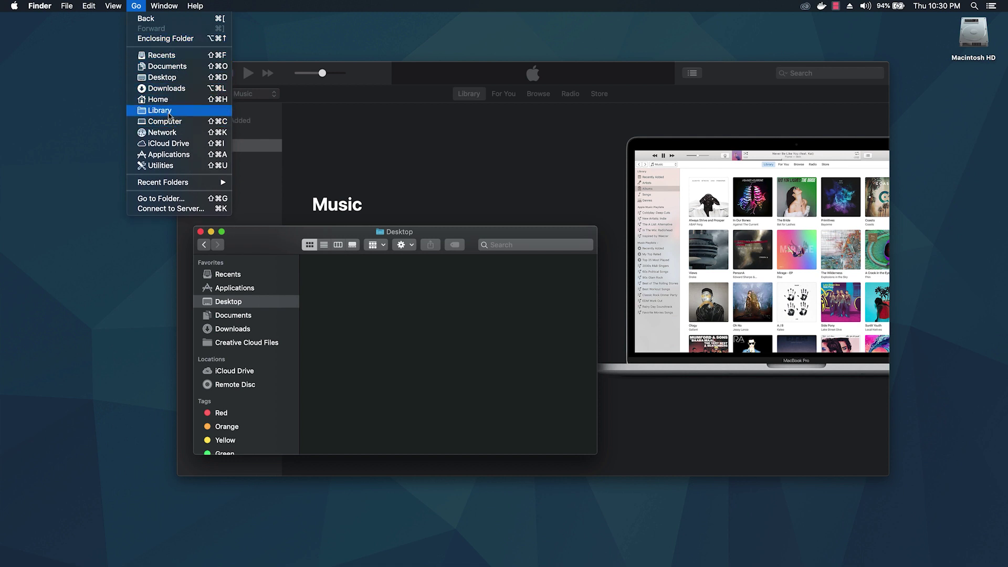
left_click(169, 112)
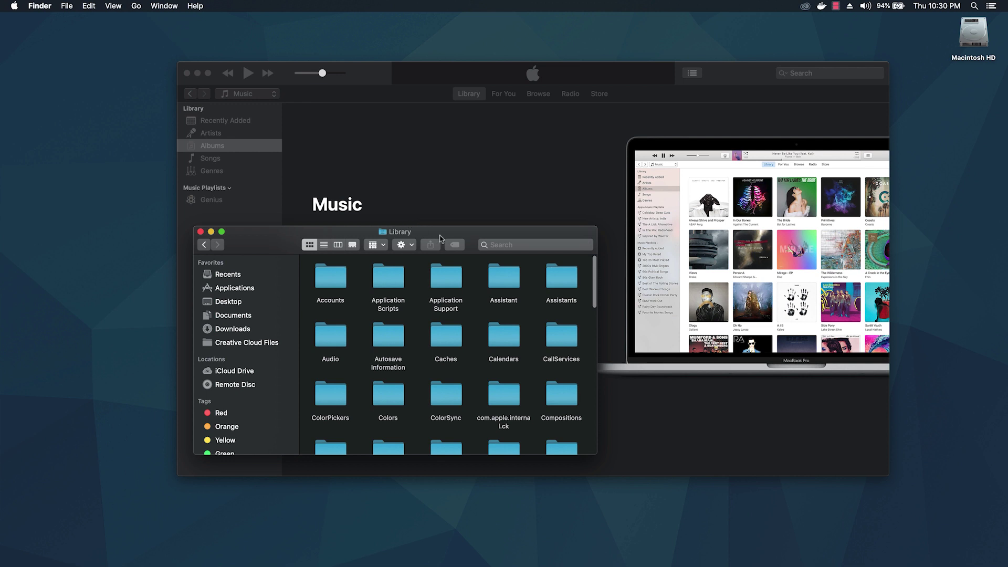
Open the iPhone Software Updates folder inside the iTunes folder of the user Library
left_click_drag(440, 239, 502, 166)
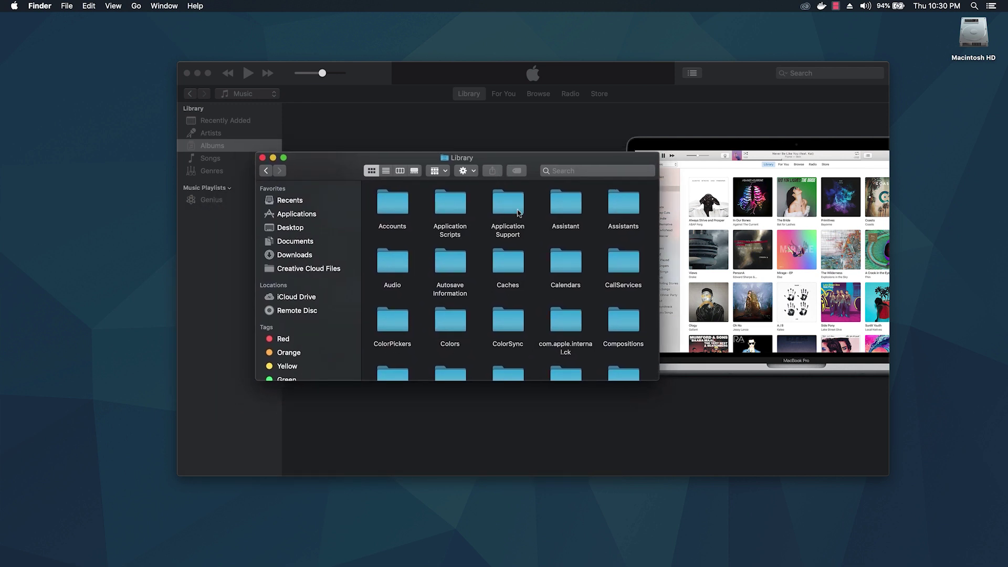
scroll(512, 303, "down", 15)
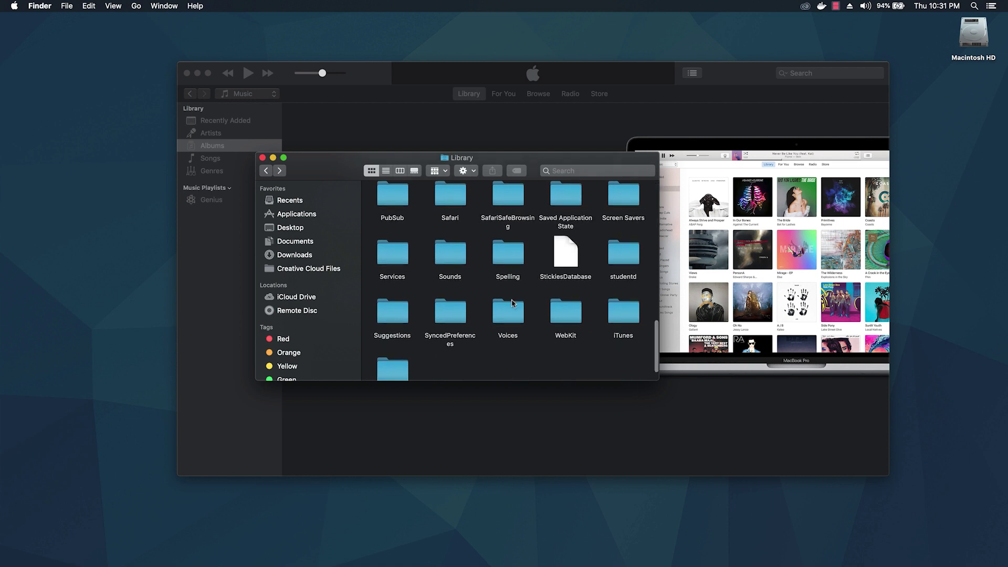
scroll(512, 303, "down", 2)
double_click(621, 285)
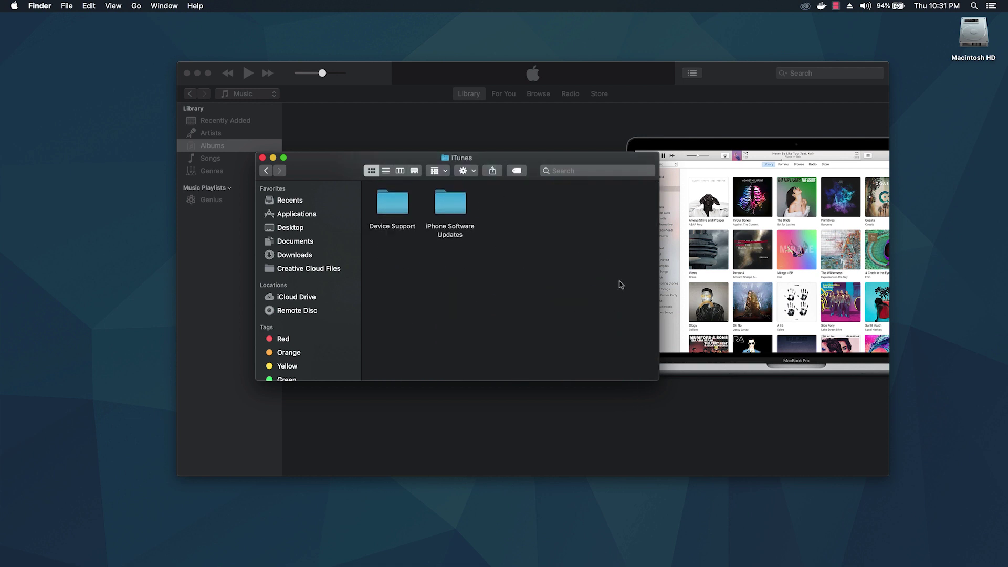
left_click(448, 210)
double_click(450, 210)
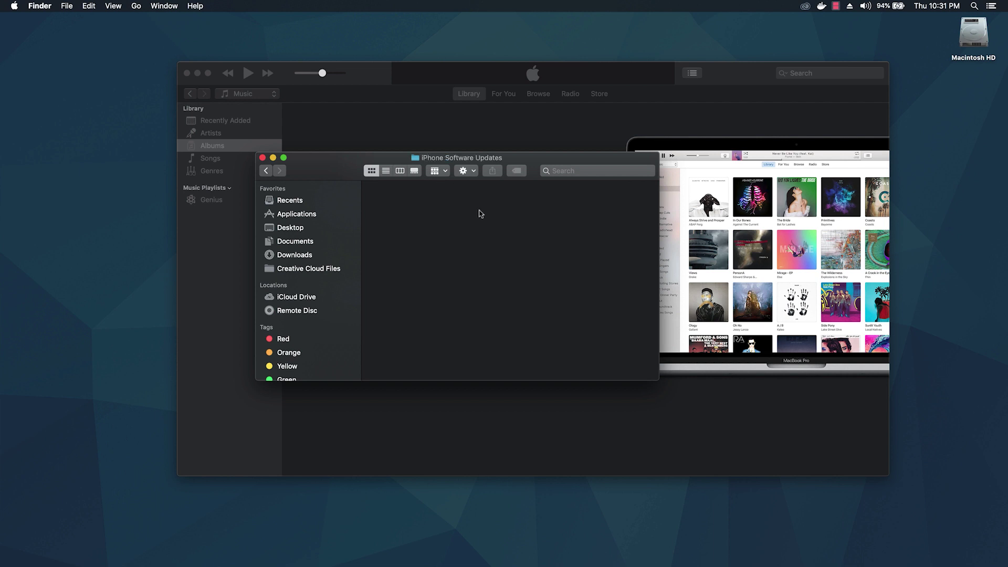
Check the iPhone Software Updates folder for downloaded IPSW files
left_click_drag(387, 191, 607, 267)
left_click_drag(370, 186, 552, 232)
right_click(446, 237)
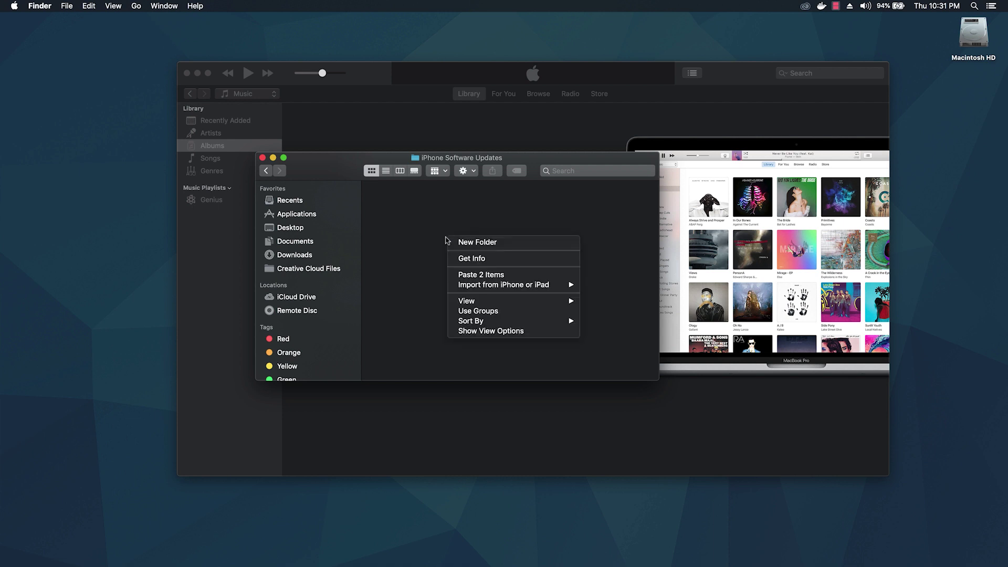
left_click(407, 234)
Go back to the Library folder and close the Finder window
left_click(266, 172)
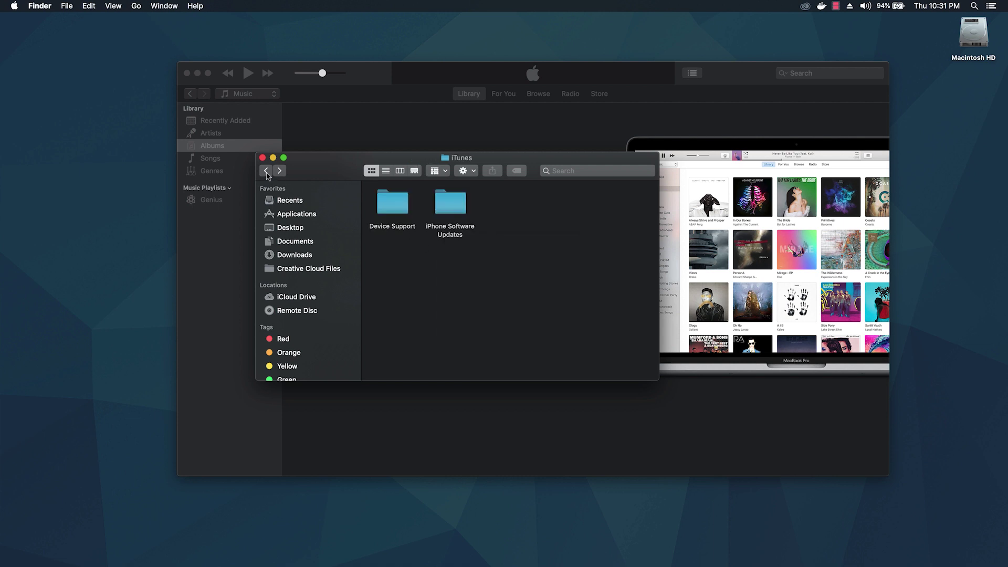
left_click(266, 171)
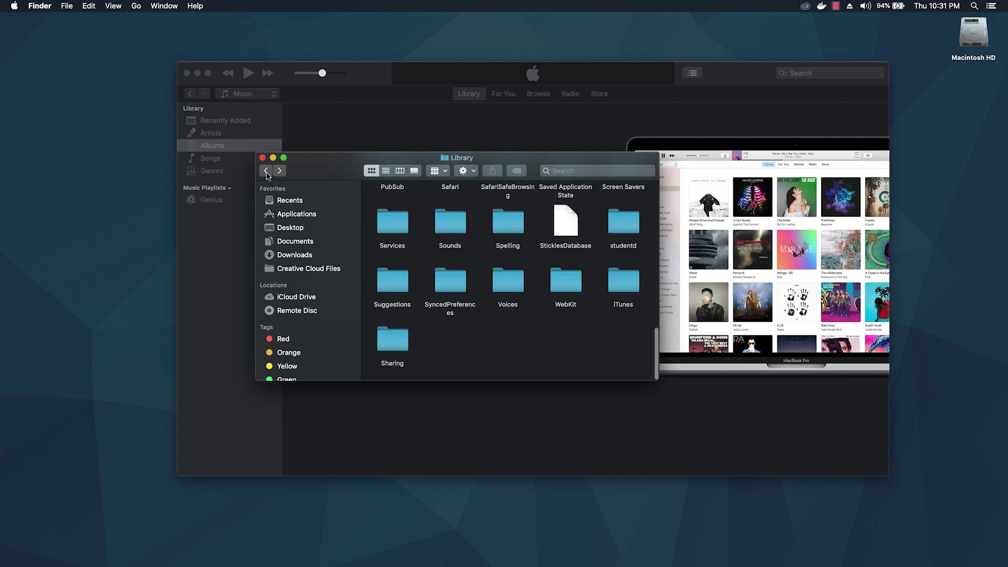
left_click(266, 171)
left_click(262, 157)
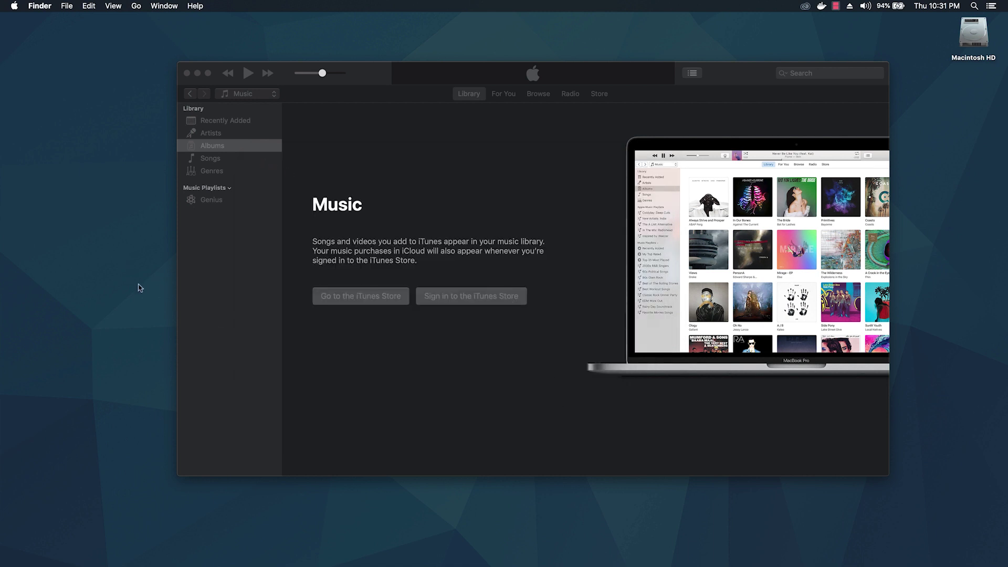
Reveal the hidden Library entry among Finder's Go destinations
left_click(39, 8)
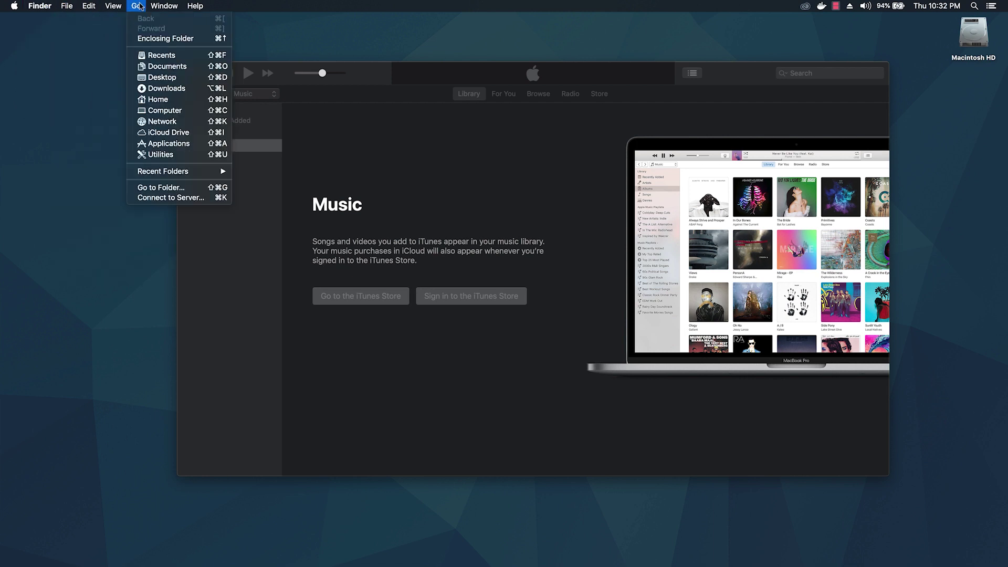
key("alt")
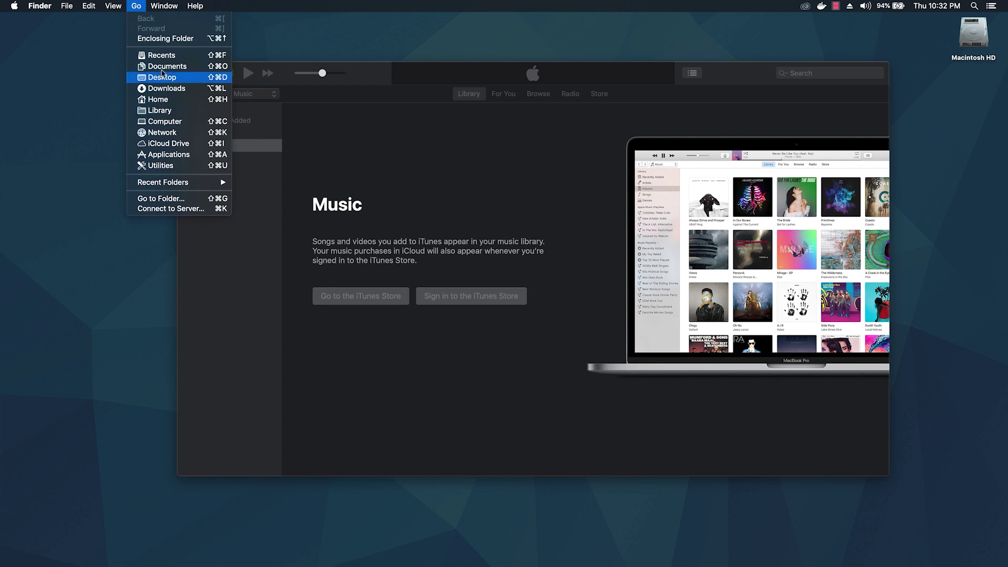
key("alt")
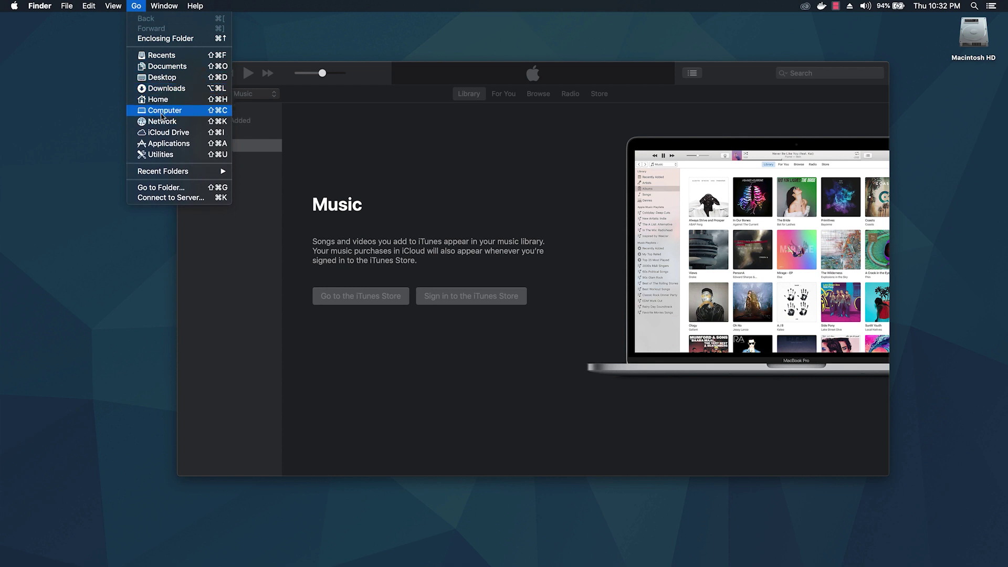
key("alt")
key("alt")
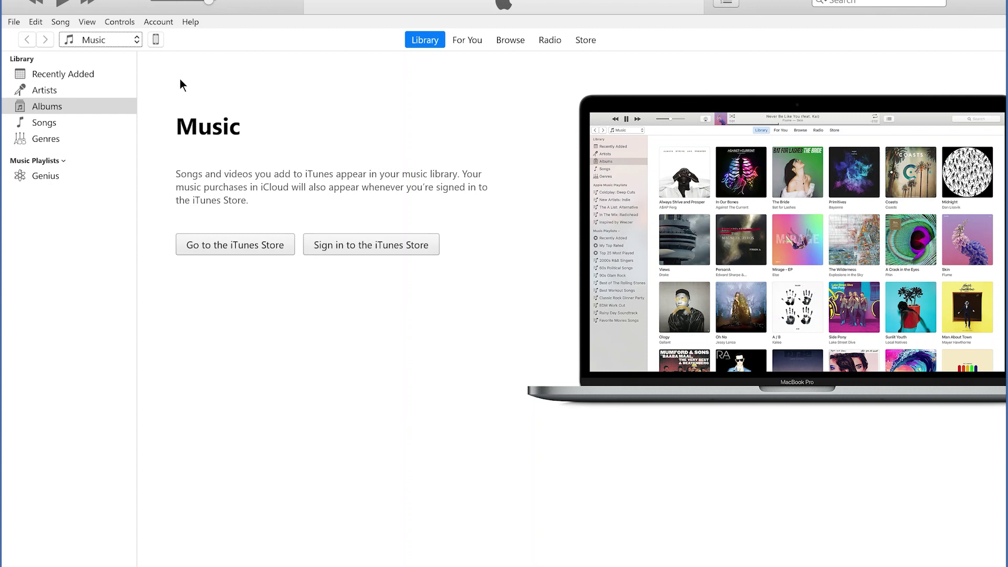
Switch to iTunes on Windows, open the connected iPhone 6s in recovery mode and start restoring it
left_click(156, 40)
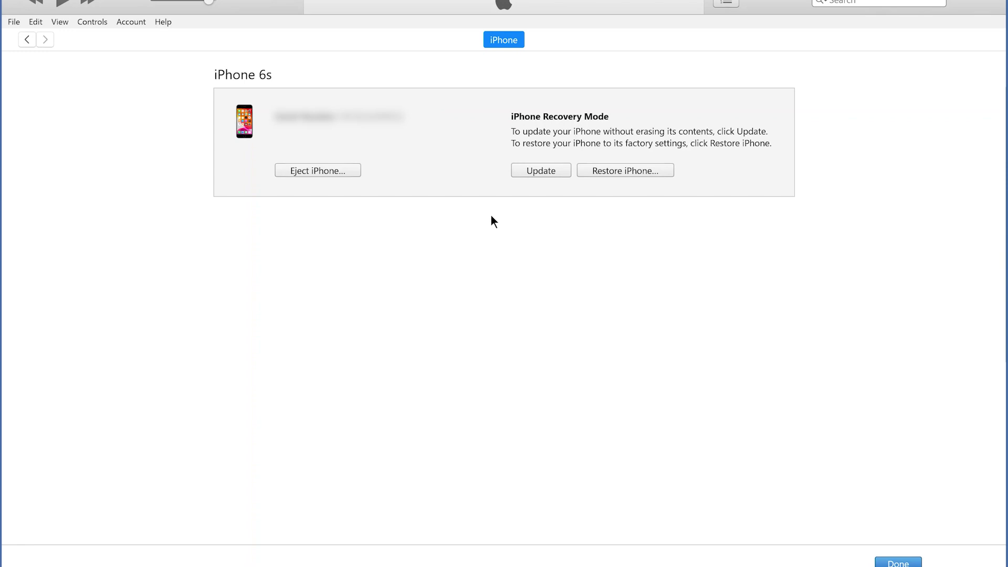
left_click(644, 173)
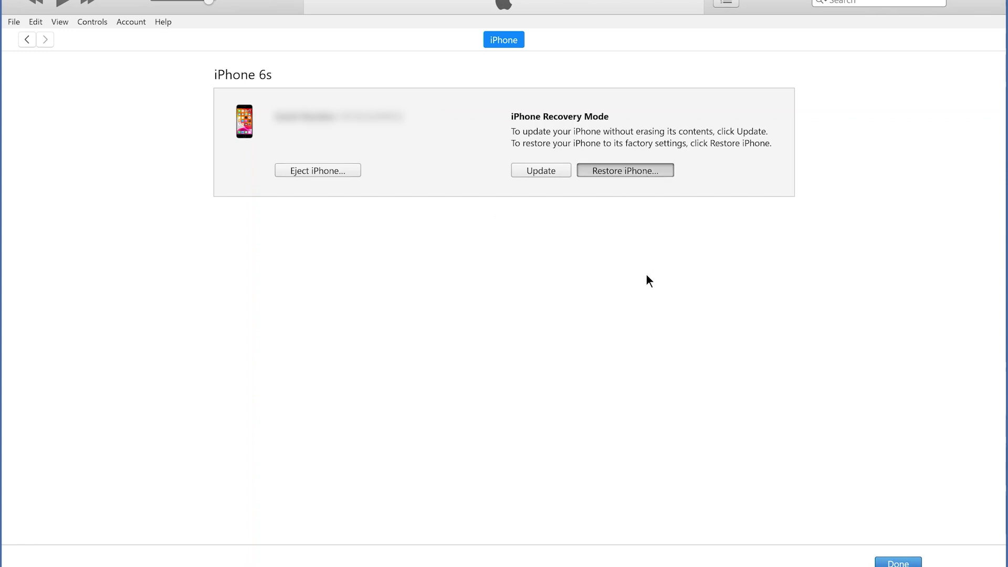